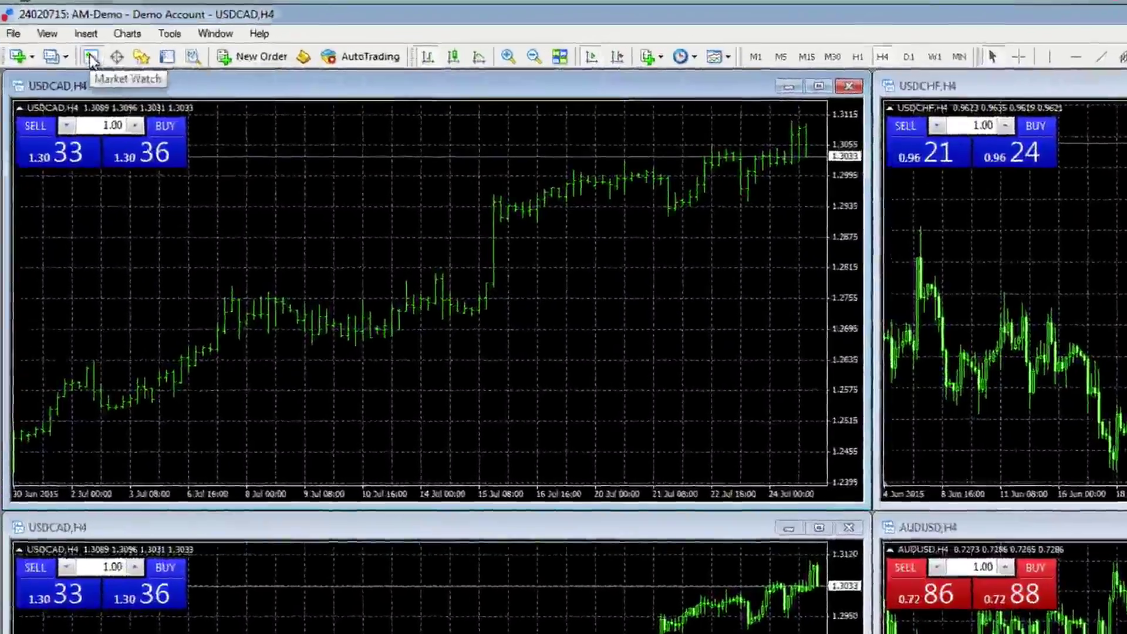
left_click(77, 53)
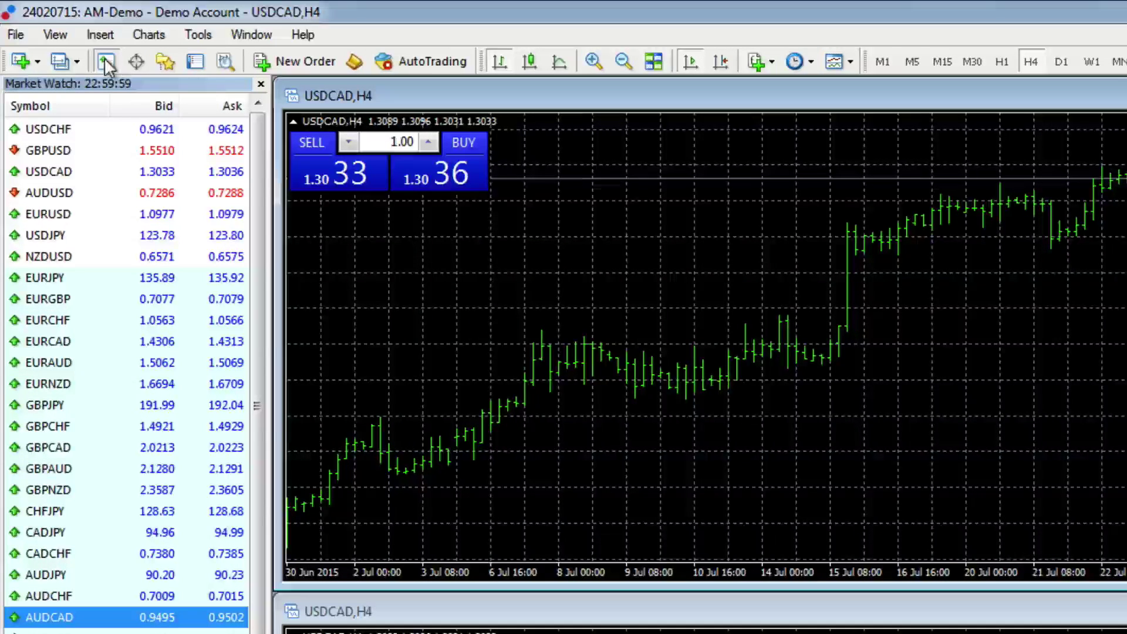
right_click(63, 202)
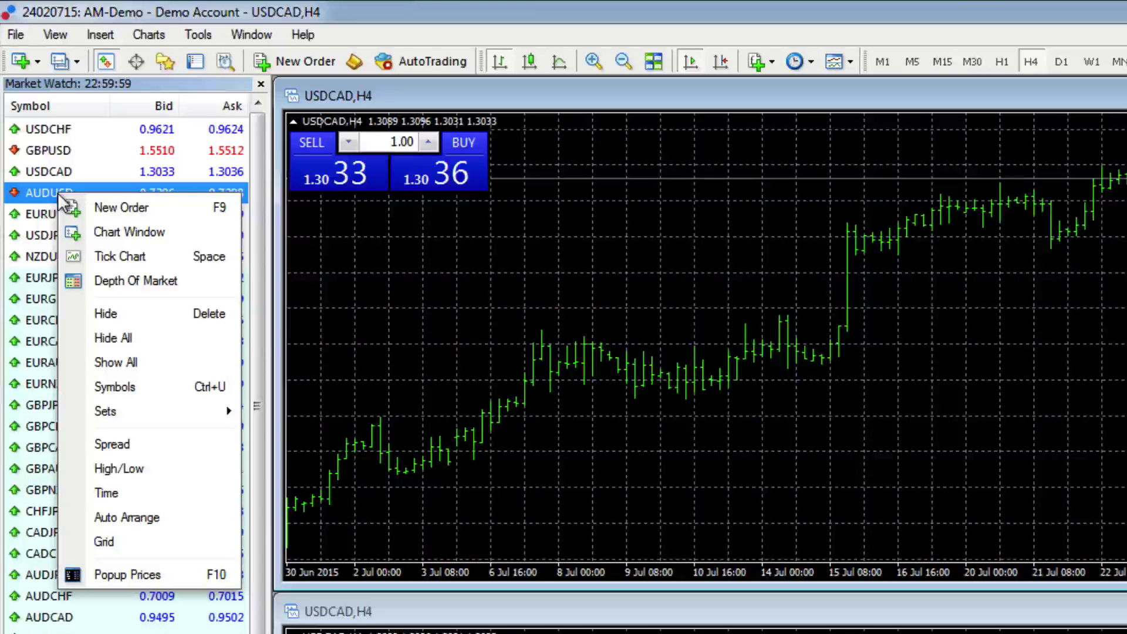
left_click(92, 211)
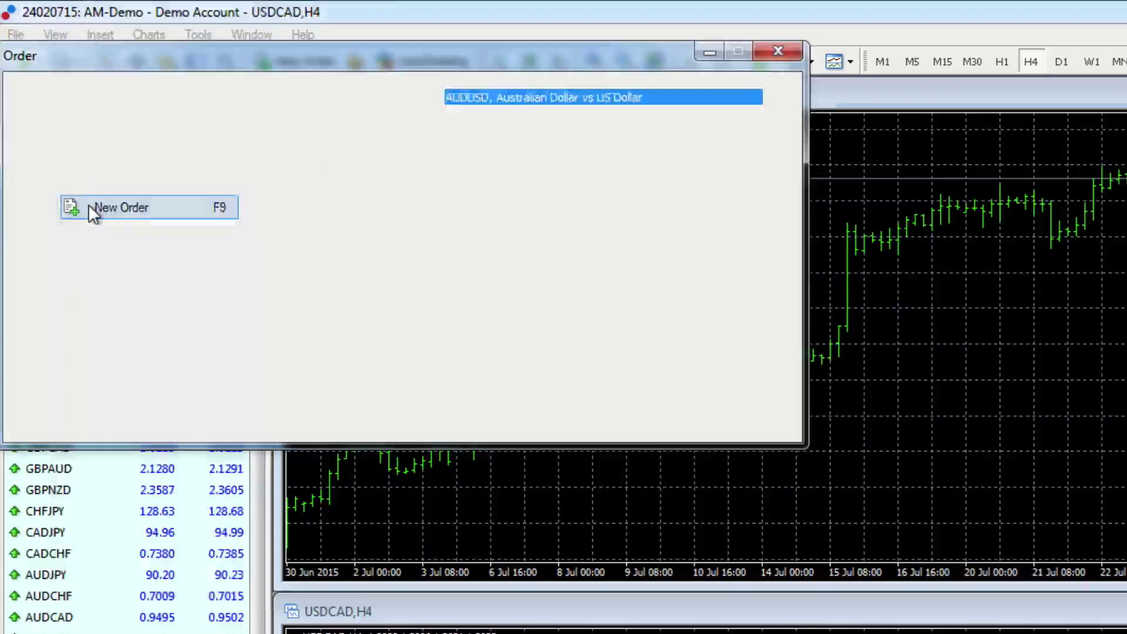
left_click(779, 51)
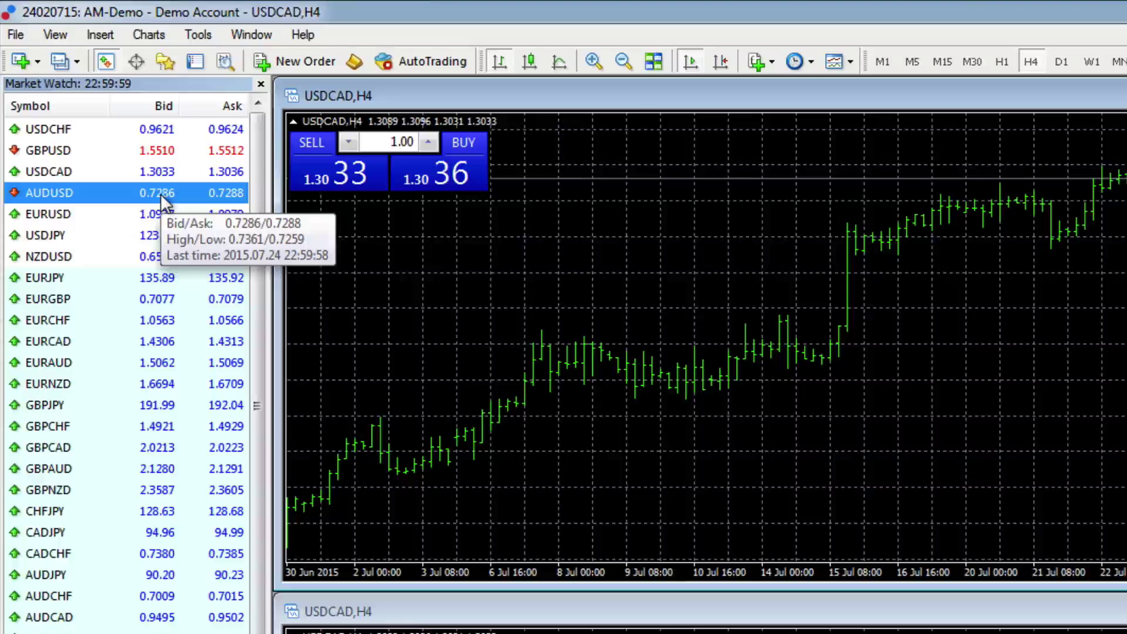
right_click(108, 188)
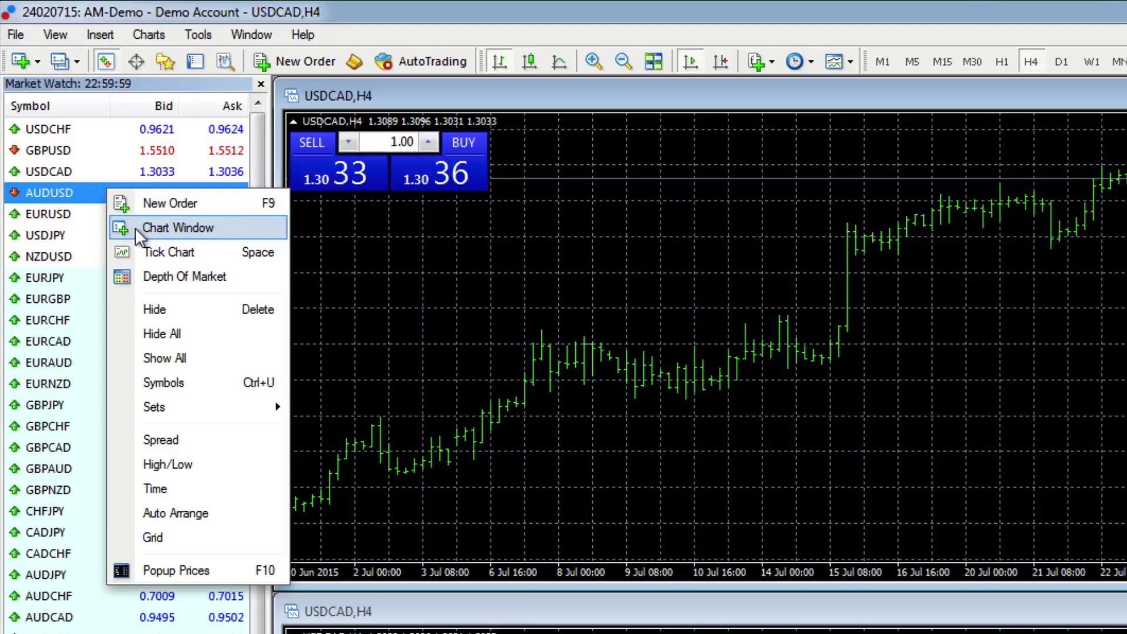
left_click(135, 227)
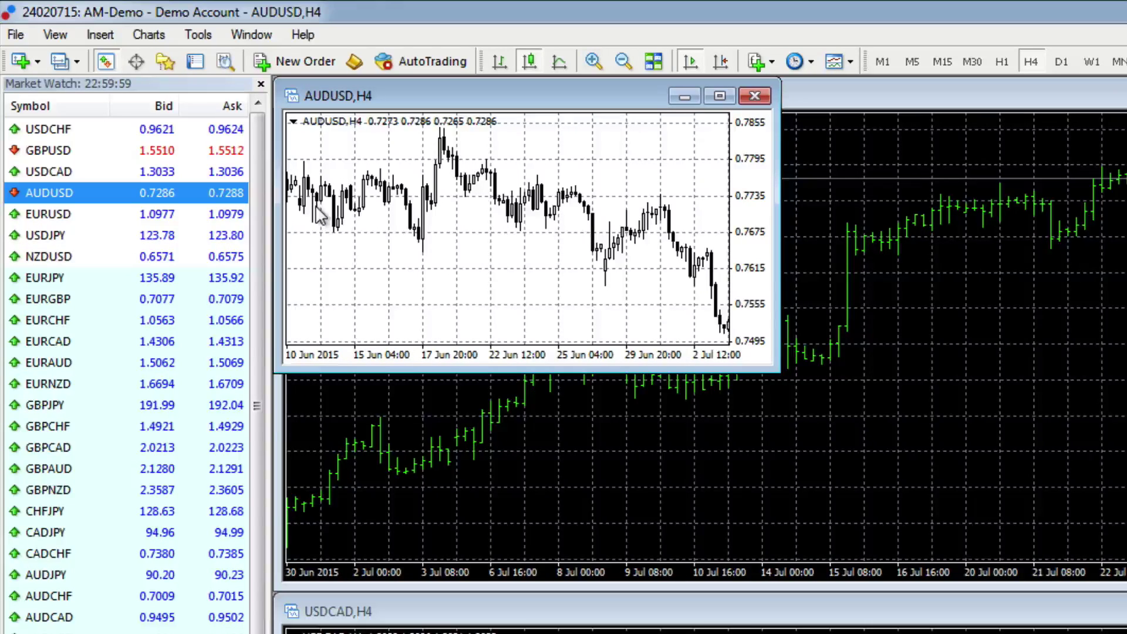
left_click(755, 96)
right_click(64, 194)
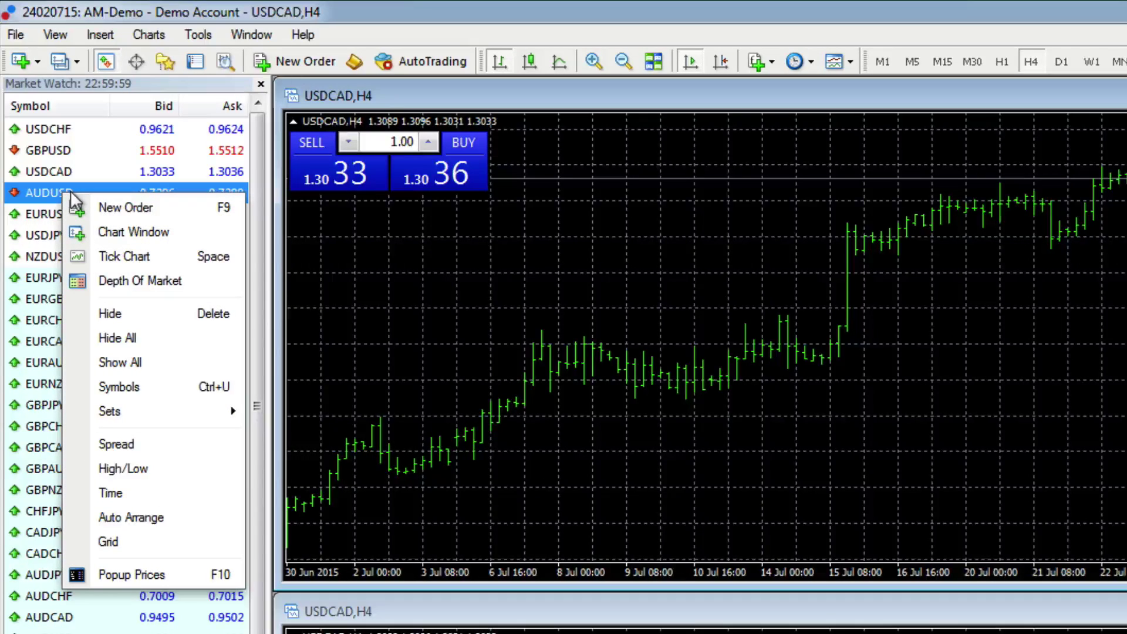
left_click(131, 341)
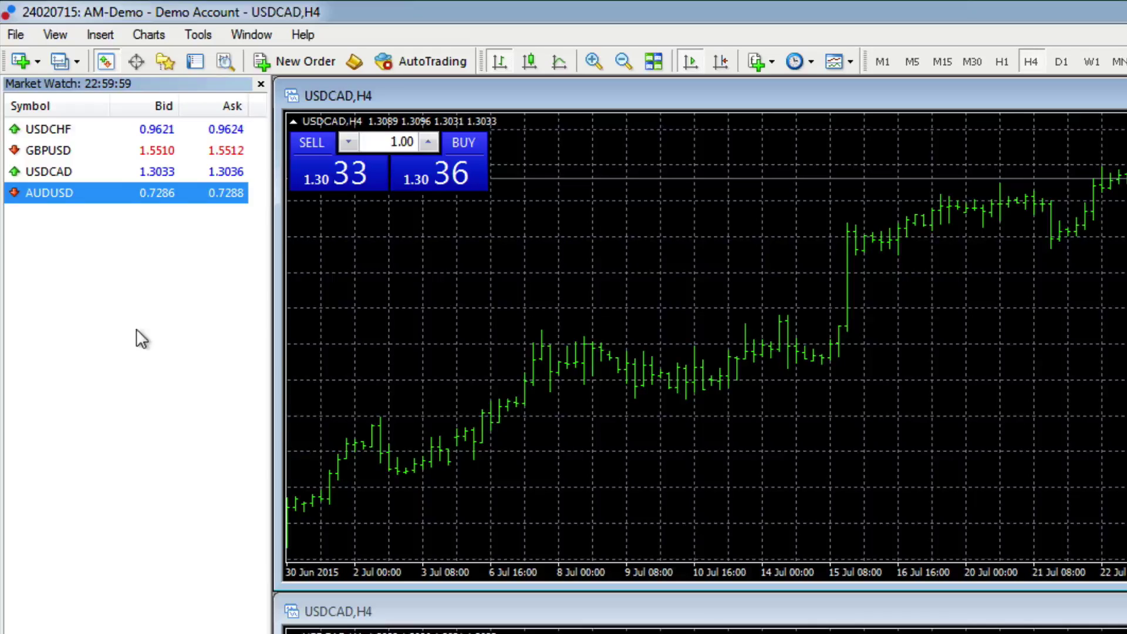
left_click(71, 150)
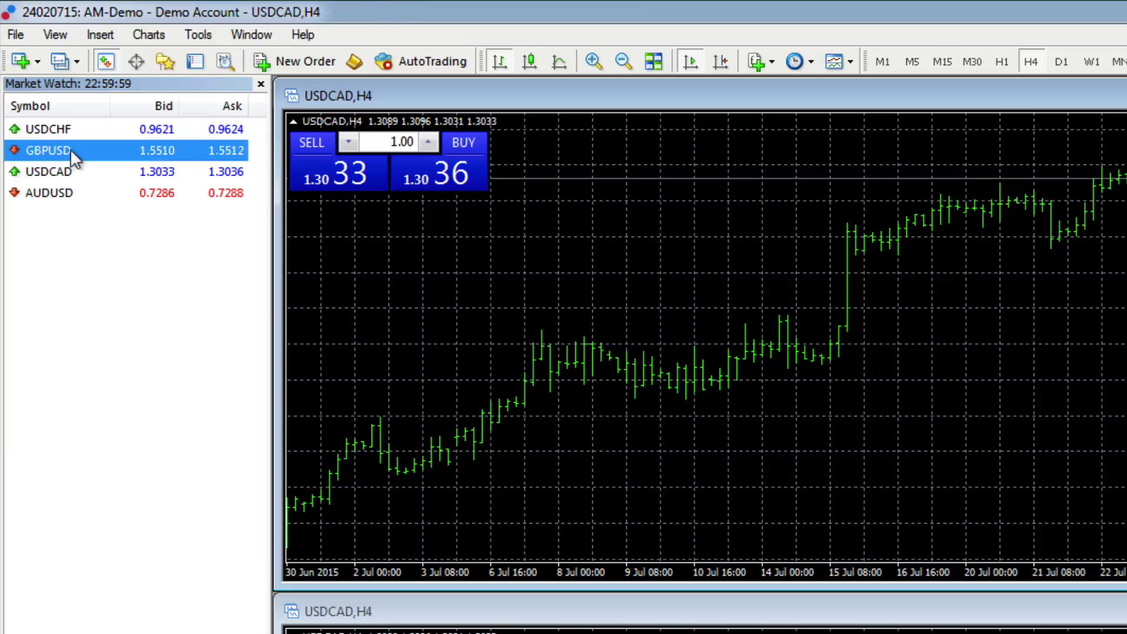
right_click(67, 149)
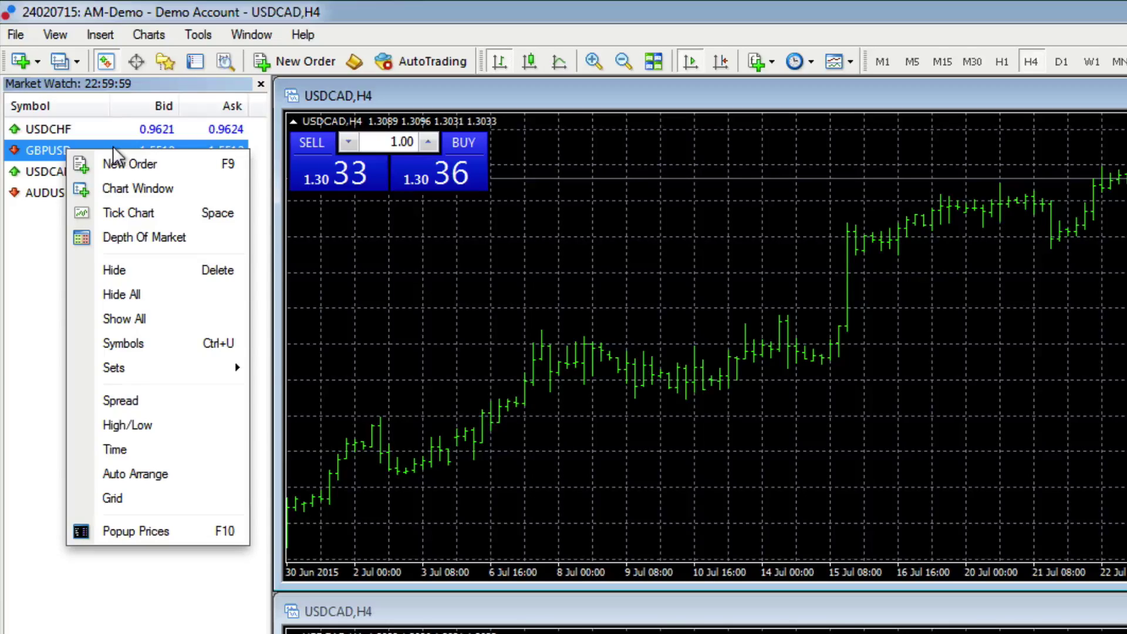
left_click(134, 320)
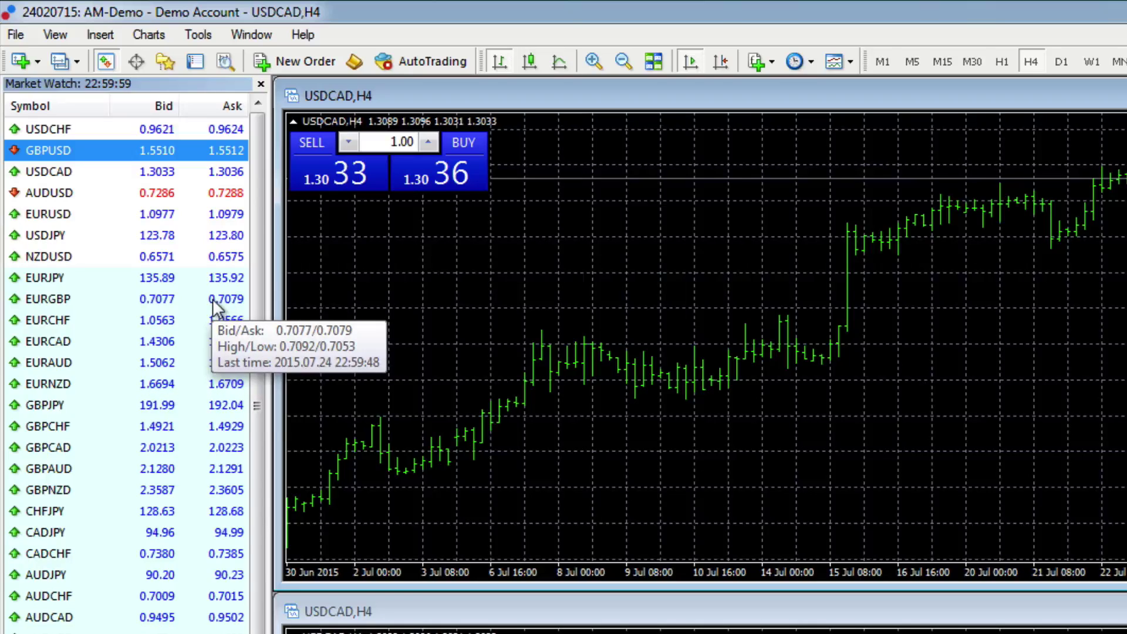
left_click_drag(257, 257, 257, 617)
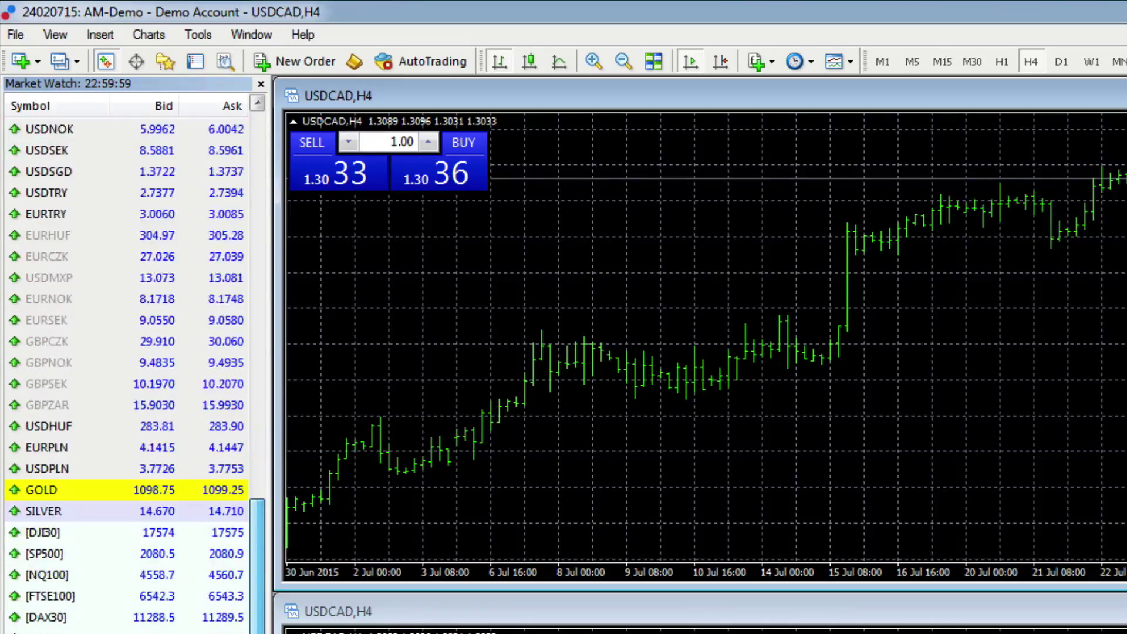
left_click_drag(257, 563, 276, 237)
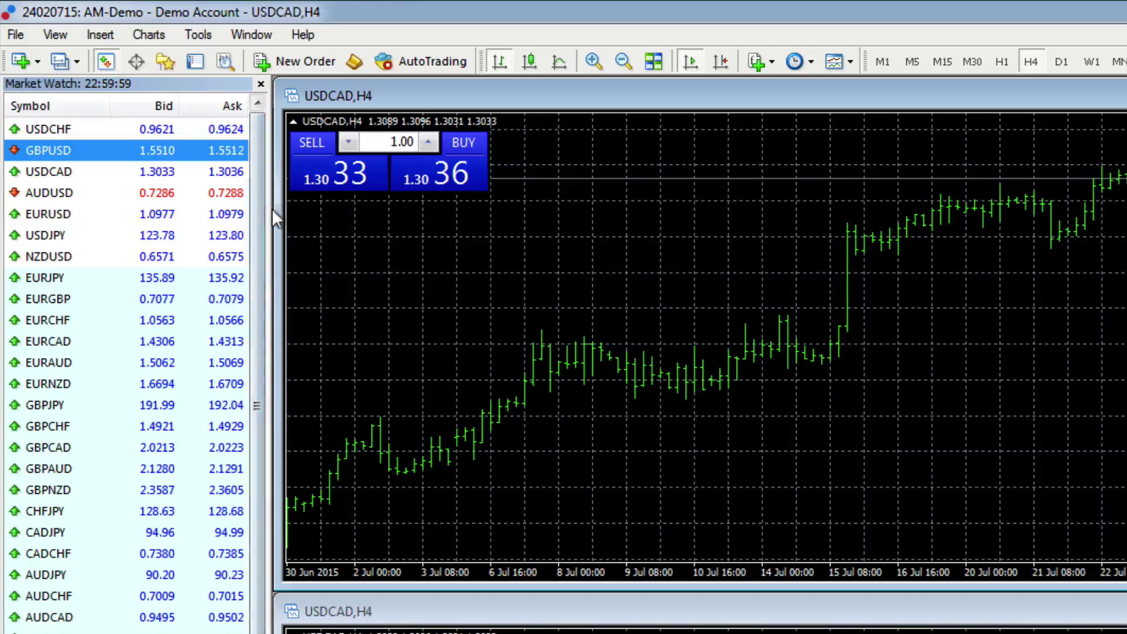
Step: Add a Spread column to Market Watch from the EURUSD symbol's context menu
right_click(38, 220)
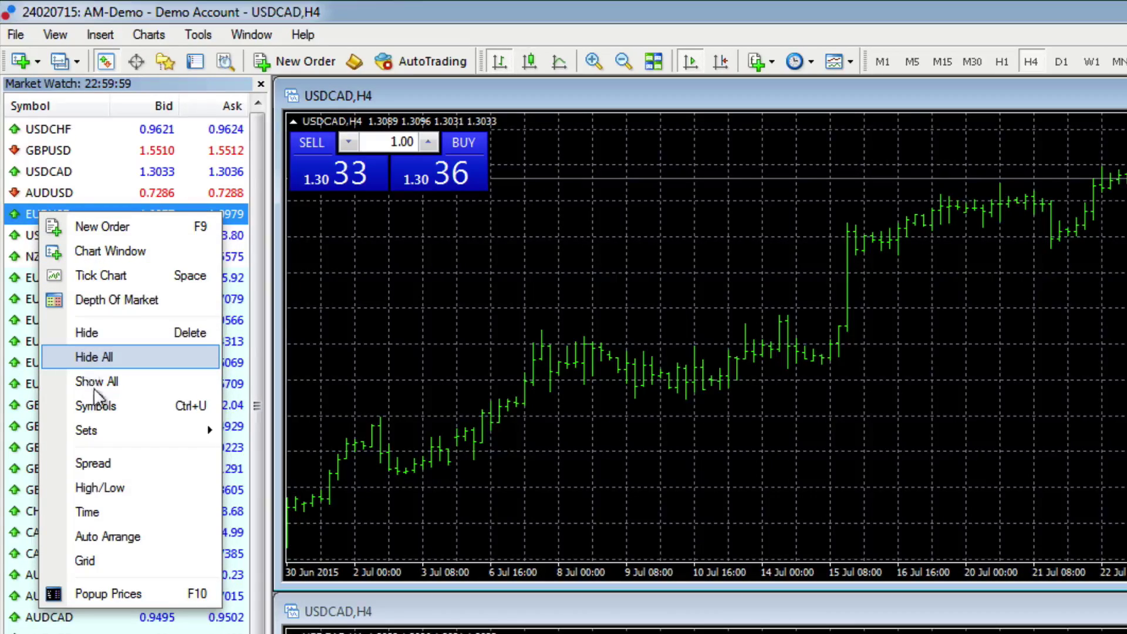
left_click(98, 461)
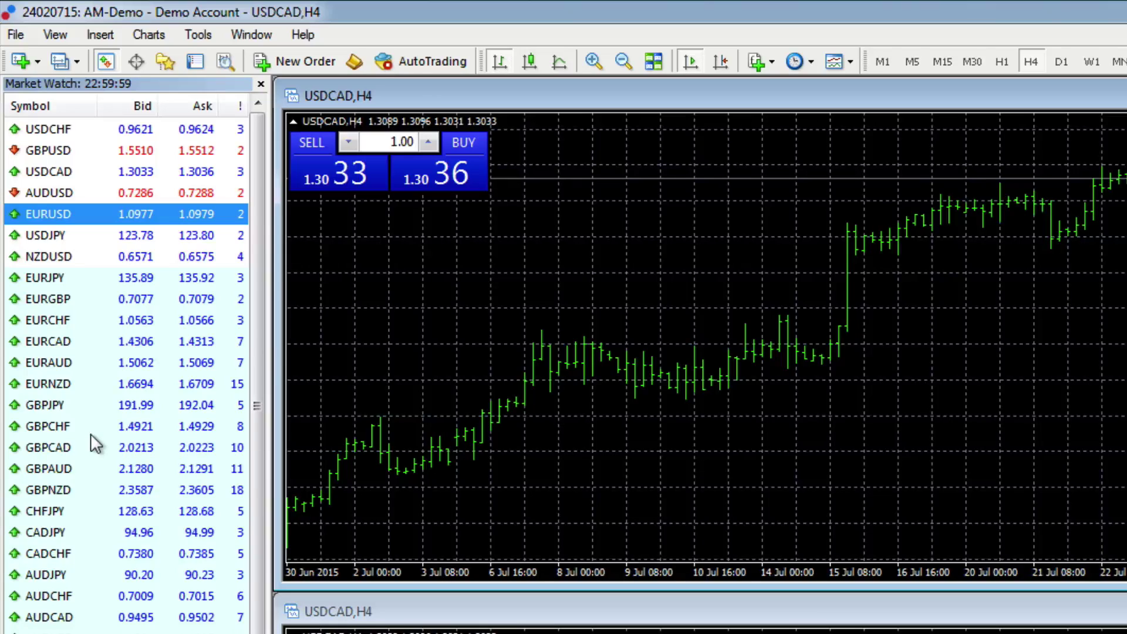
Step: Turn on Grid lines between Market Watch rows from the EURUSD context menu
right_click(66, 219)
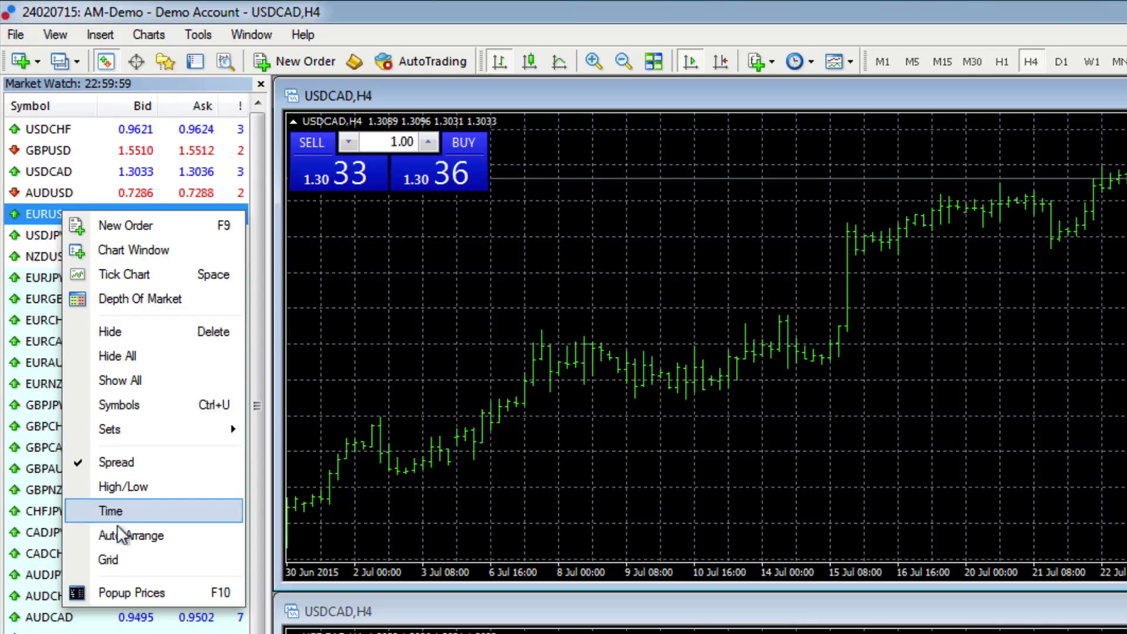
left_click(114, 560)
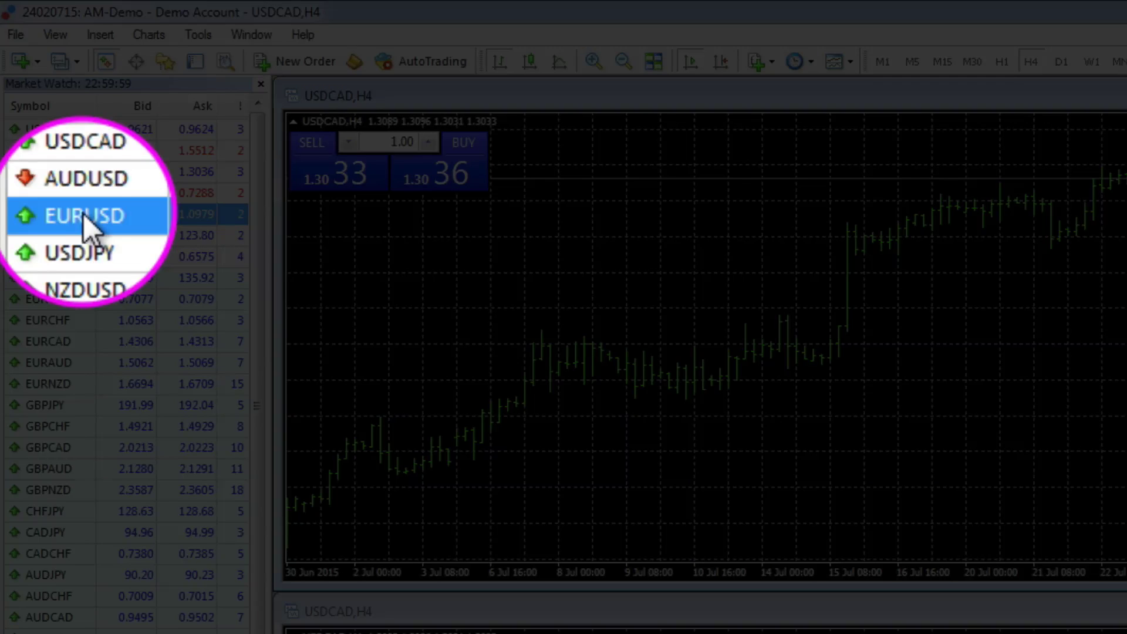
Step: Drop EURUSD from Market Watch onto the USDCAD chart so it shows EURUSD H4, then select GBPUSD
left_click_drag(83, 214, 578, 207)
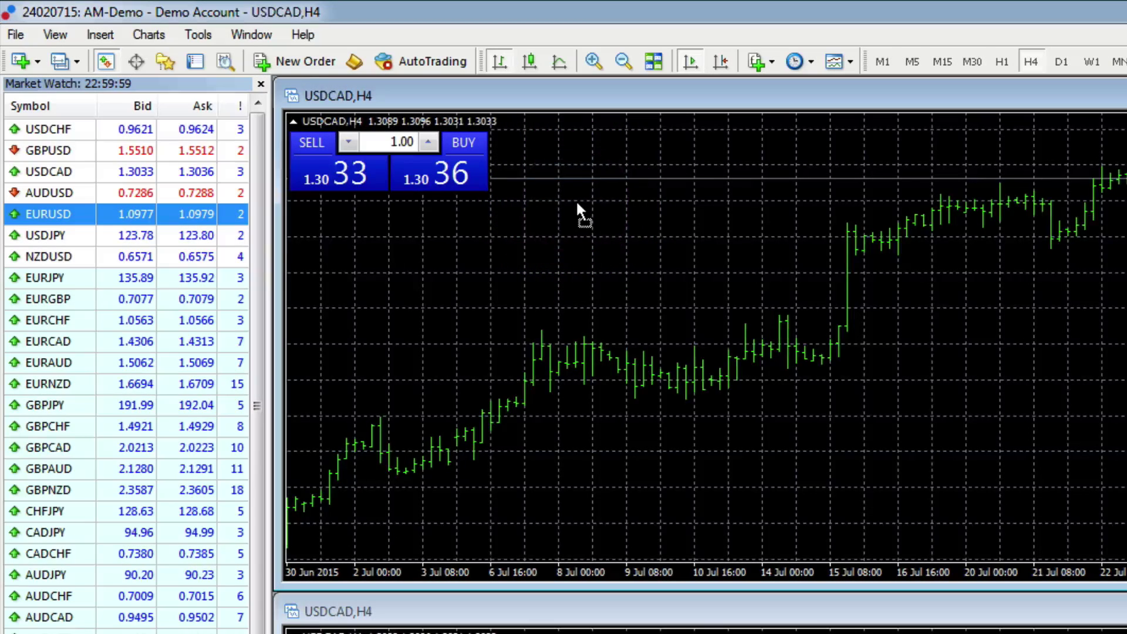
left_click_drag(579, 207, 579, 209)
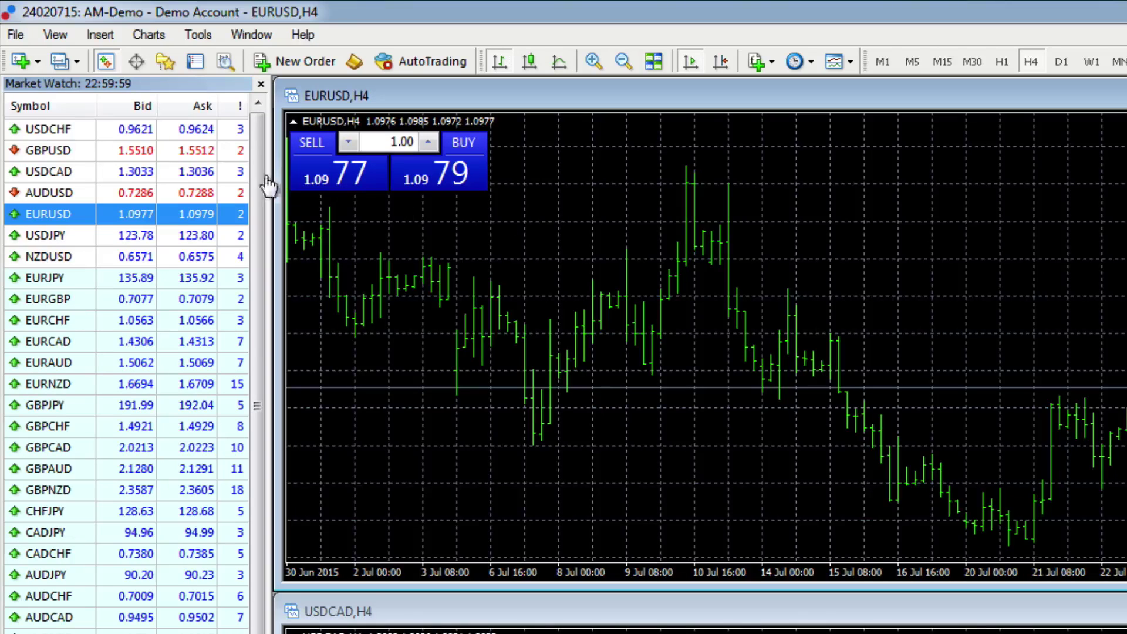
left_click(58, 157)
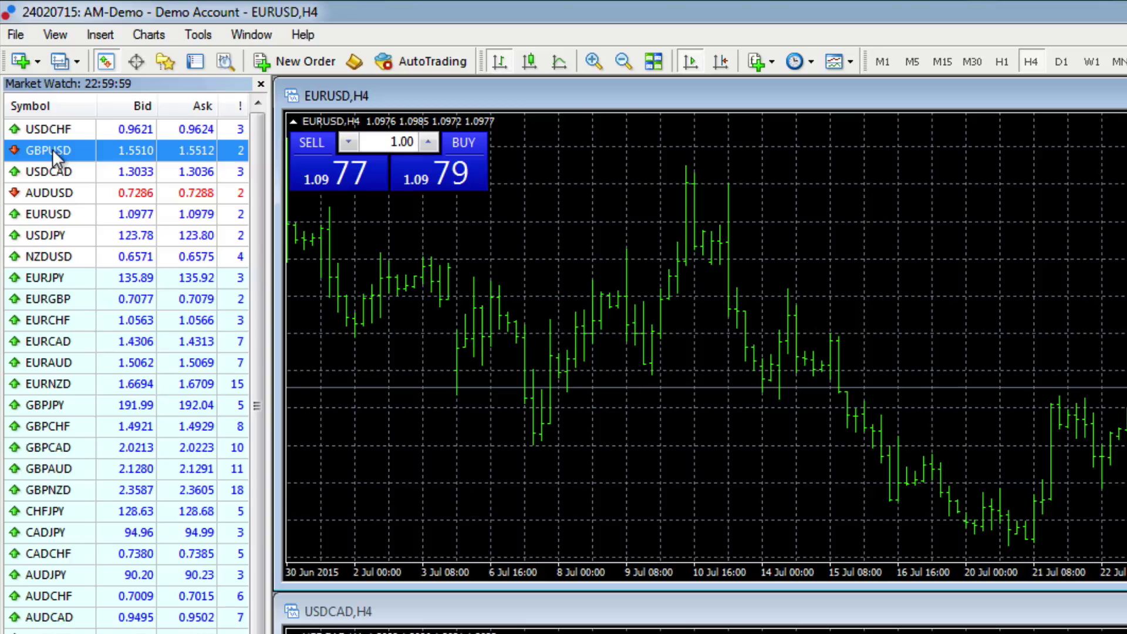
Step: Drop GBPUSD onto the EURUSD chart so the top chart shows GBPUSD on H4
left_click_drag(90, 153, 343, 180)
left_click_drag(582, 216, 582, 217)
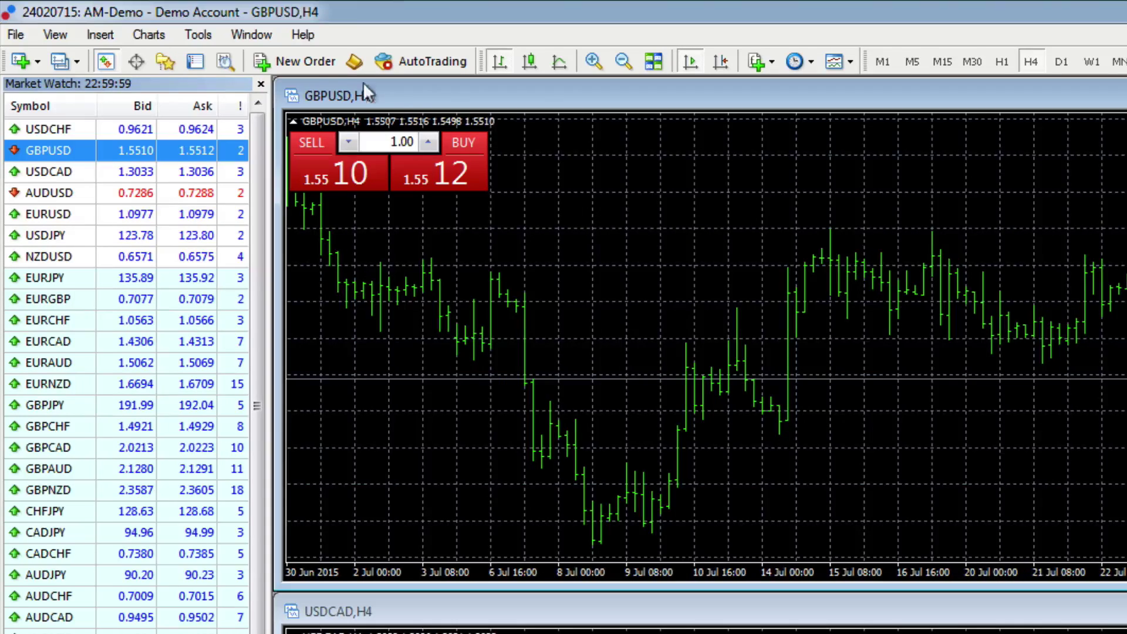
left_click(261, 86)
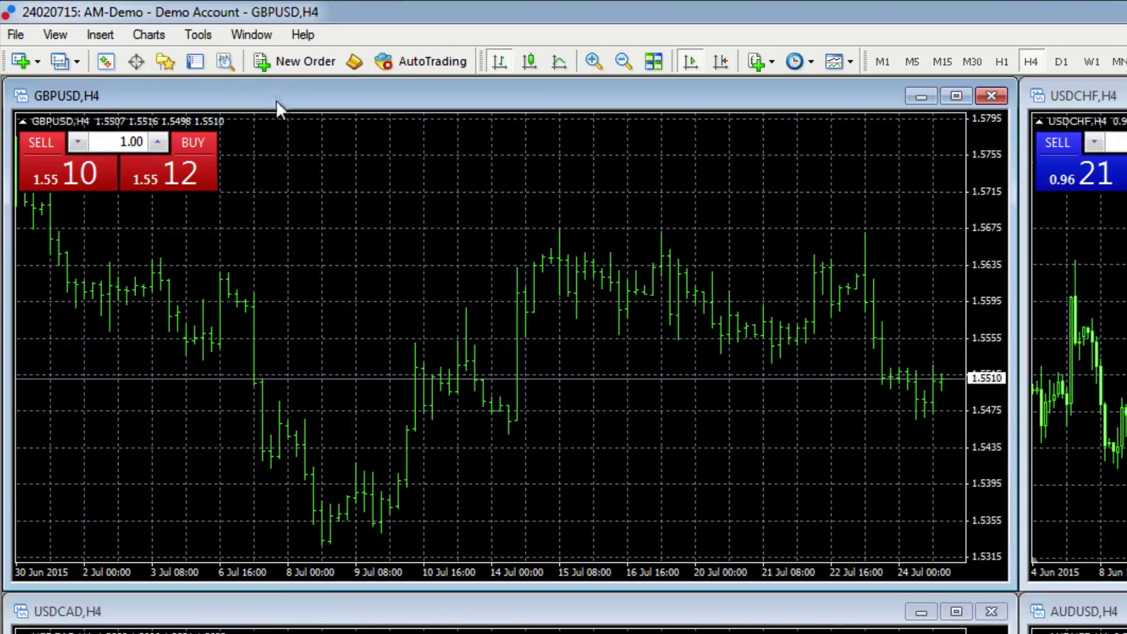